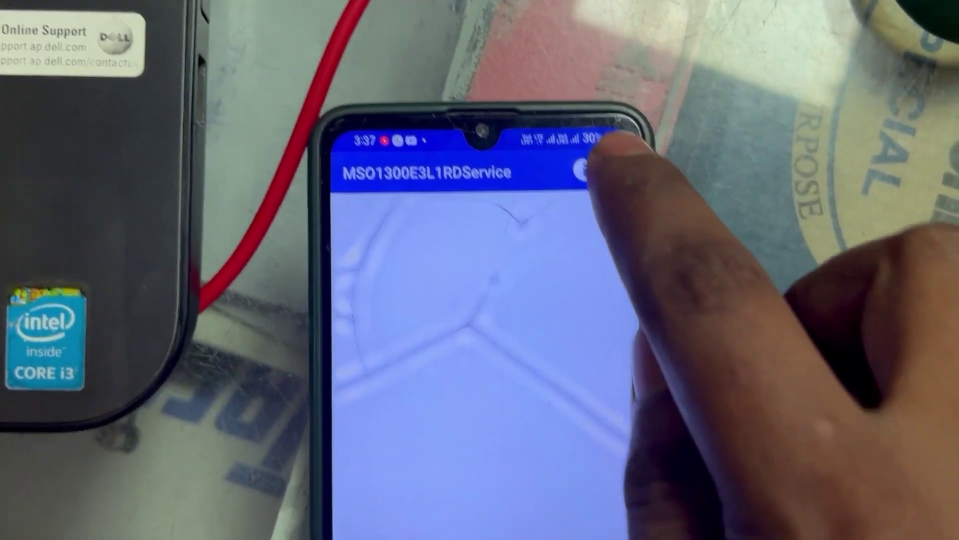
{"action": "left_click", "coordinate": [581, 170]}
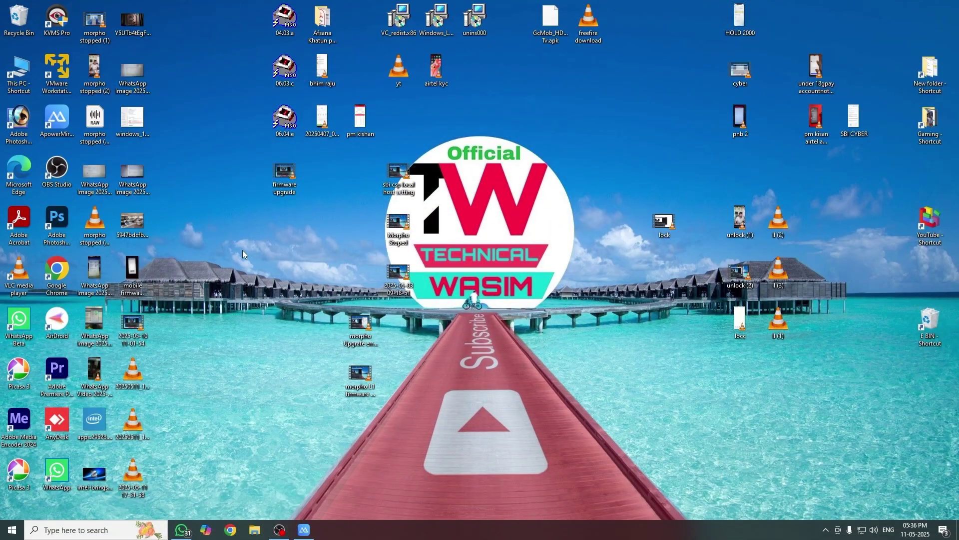
Open the Apps & features page in Windows Settings
{"action": "left_click", "coordinate": [6, 532]}
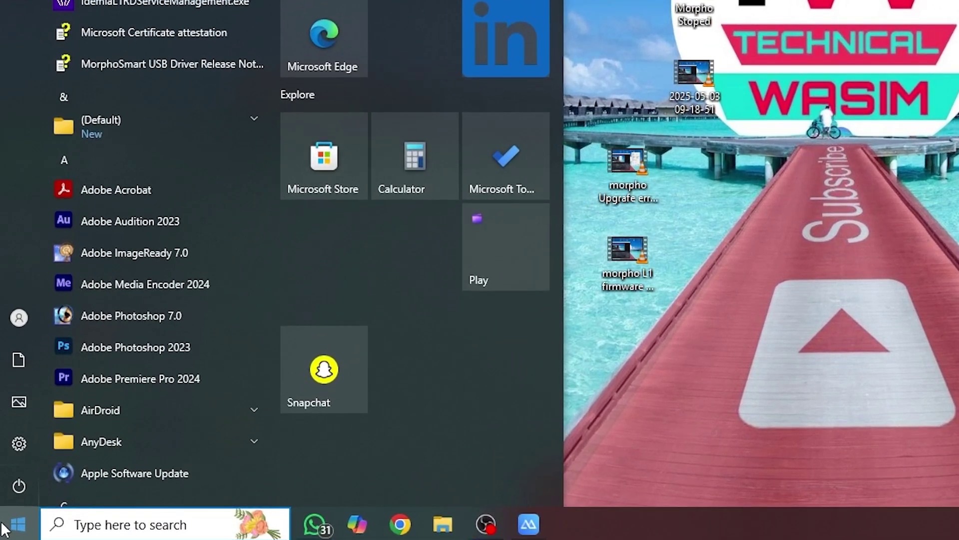
{"action": "left_click", "coordinate": [18, 444]}
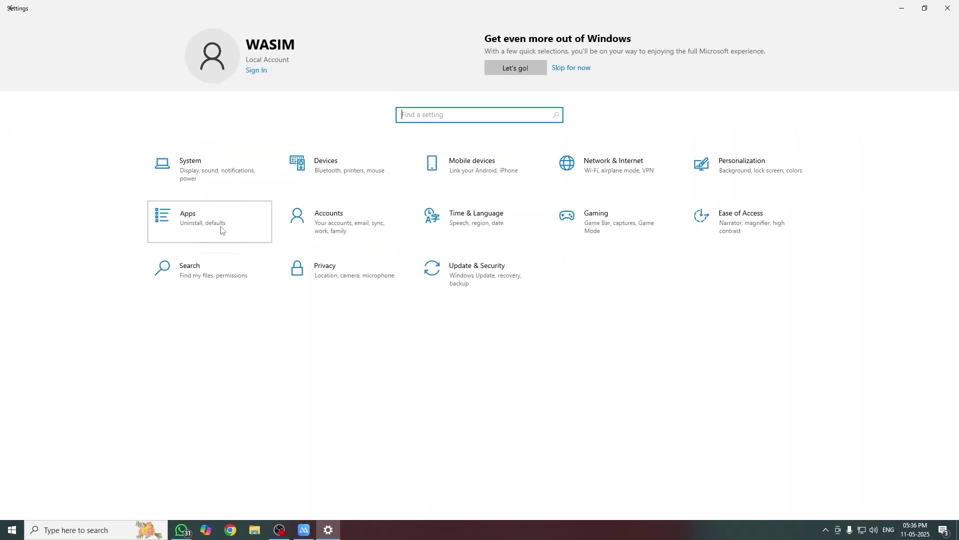
{"action": "left_click", "coordinate": [422, 6]}
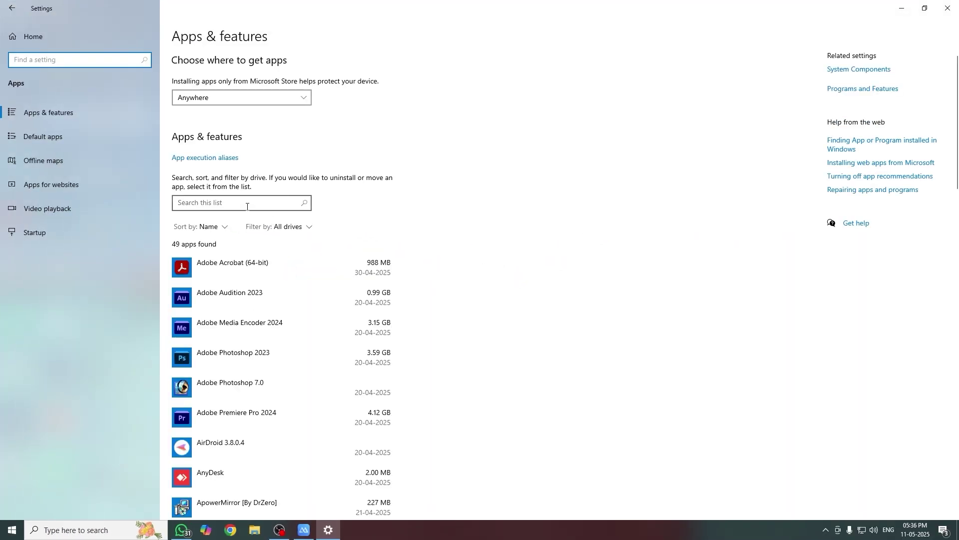
Search the installed apps for "morpho" and uninstall MorphoSmart USB 64 bits Driver
{"action": "left_click", "coordinate": [247, 204]}
{"action": "type", "text": "morpho"}
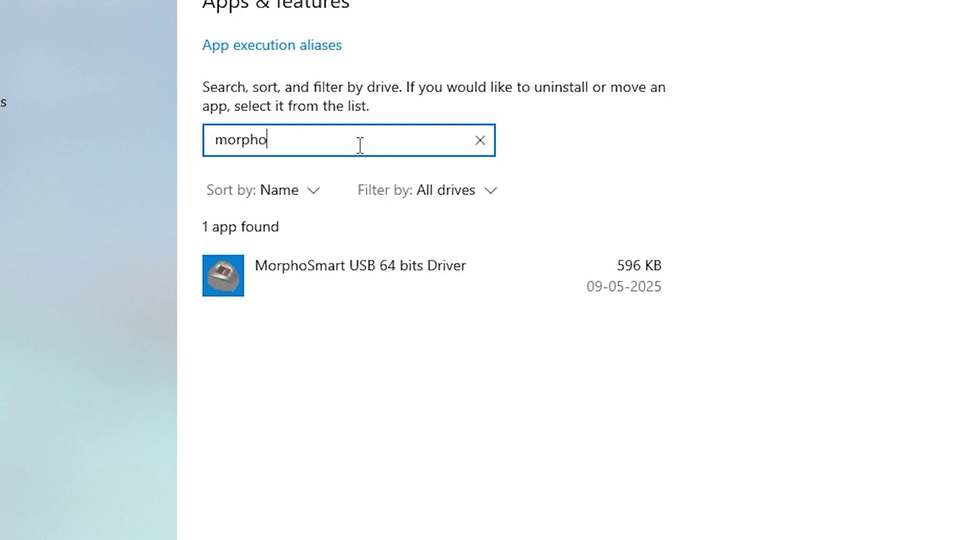
{"action": "left_click", "coordinate": [642, 283]}
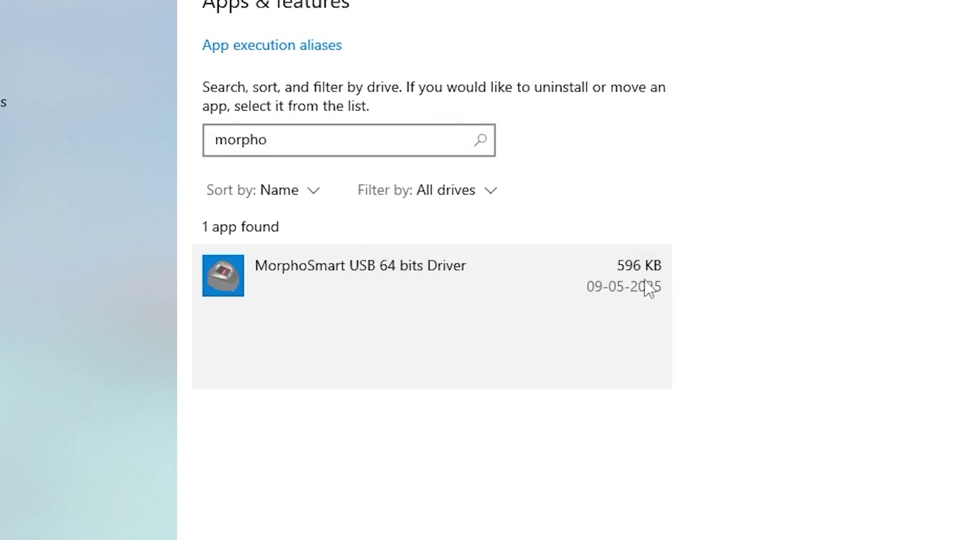
{"action": "left_click", "coordinate": [635, 369]}
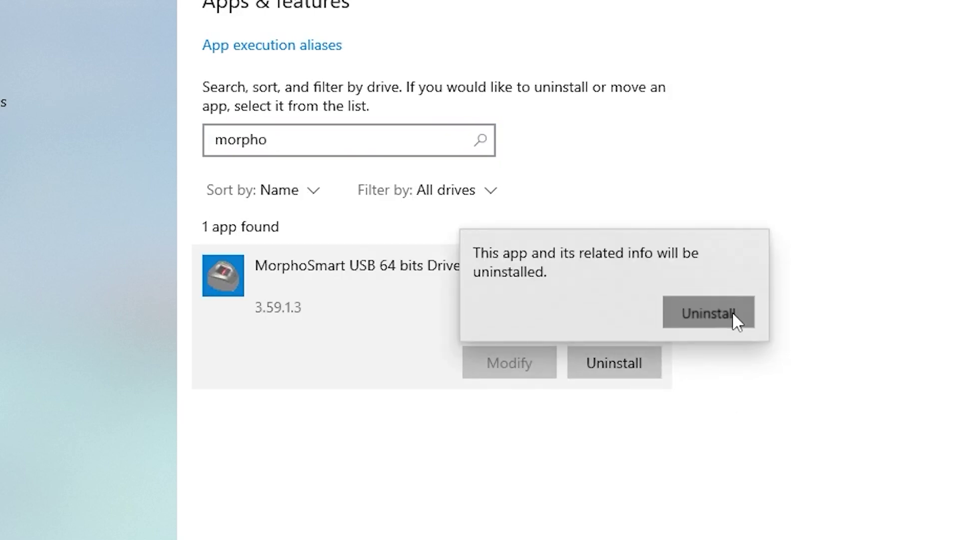
{"action": "left_click", "coordinate": [733, 313]}
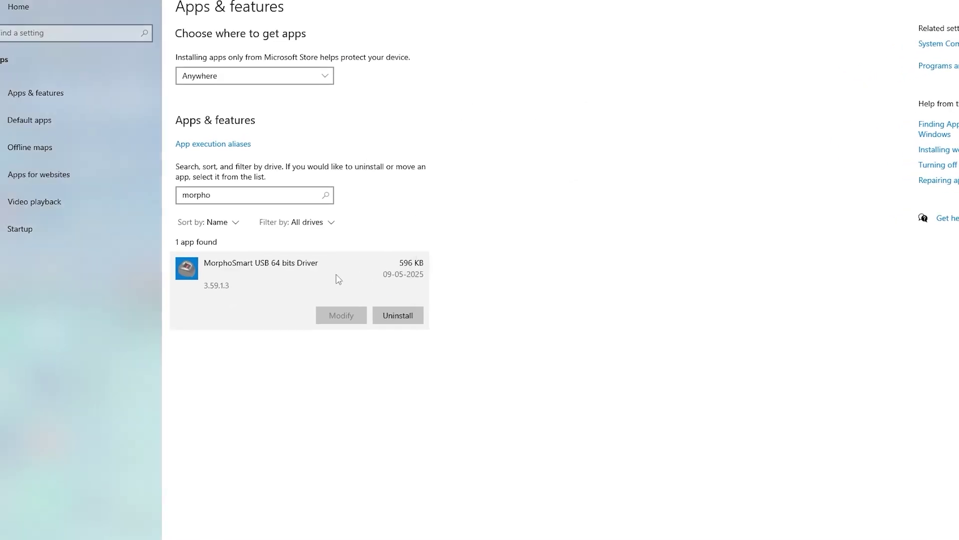
Search the installed apps for "idem" and uninstall IDEMIA_L1RDService_Installer
{"action": "left_click_drag", "start_coordinate": [212, 196], "coordinate": [143, 195]}
{"action": "type", "text": "idem"}
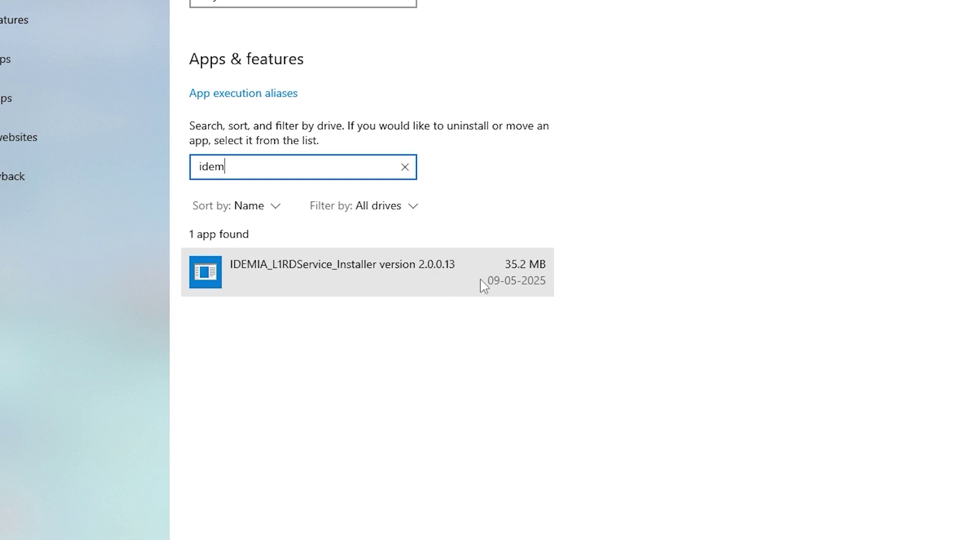
{"action": "left_click", "coordinate": [499, 280]}
{"action": "left_click", "coordinate": [524, 337]}
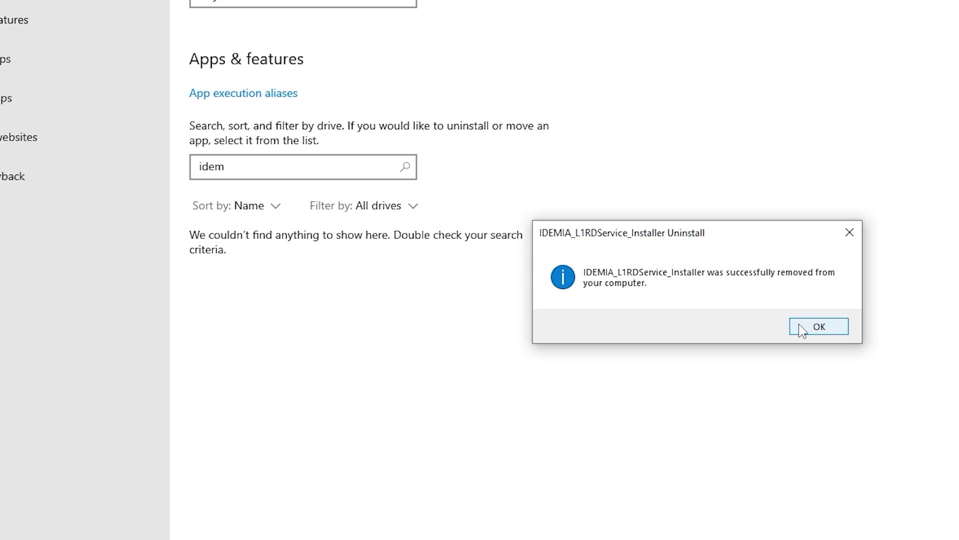
{"action": "left_click", "coordinate": [802, 326]}
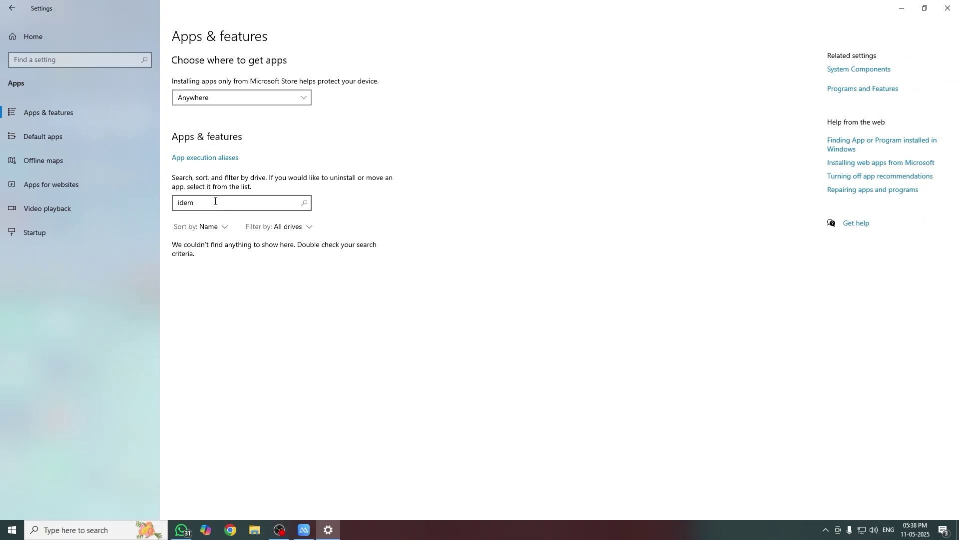
Open Local Disk (C:) in File Explorer and check that the display of hidden items is enabled
{"action": "left_click", "coordinate": [254, 529]}
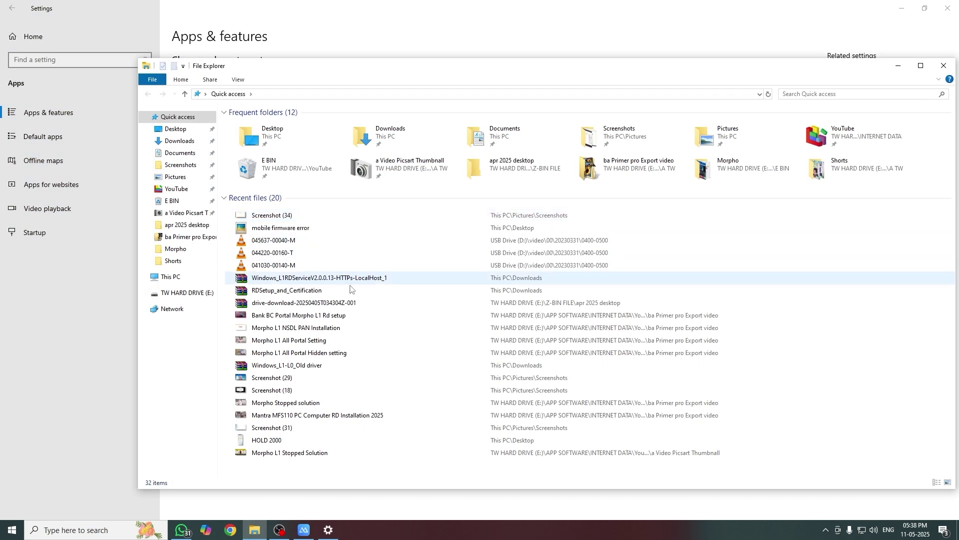
{"action": "left_click", "coordinate": [181, 280]}
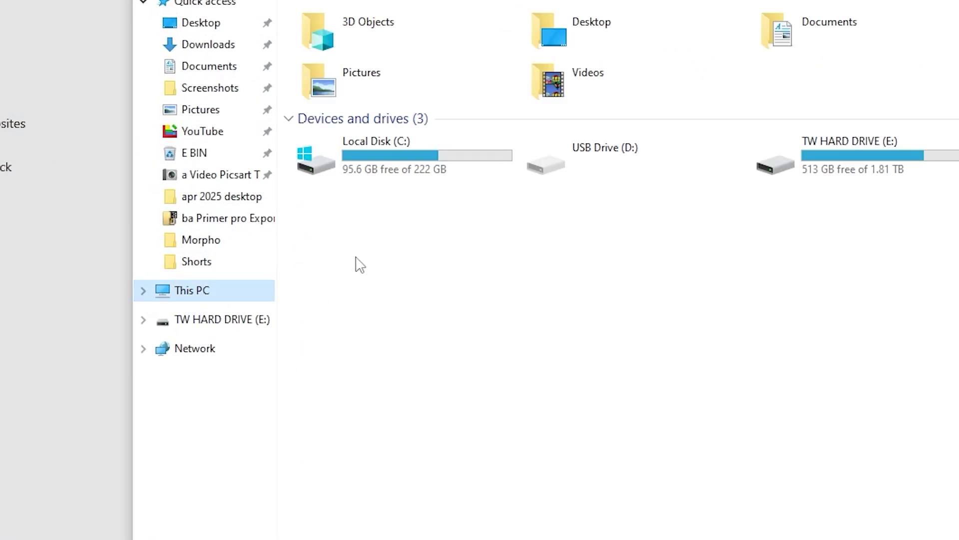
{"action": "double_click", "coordinate": [452, 163]}
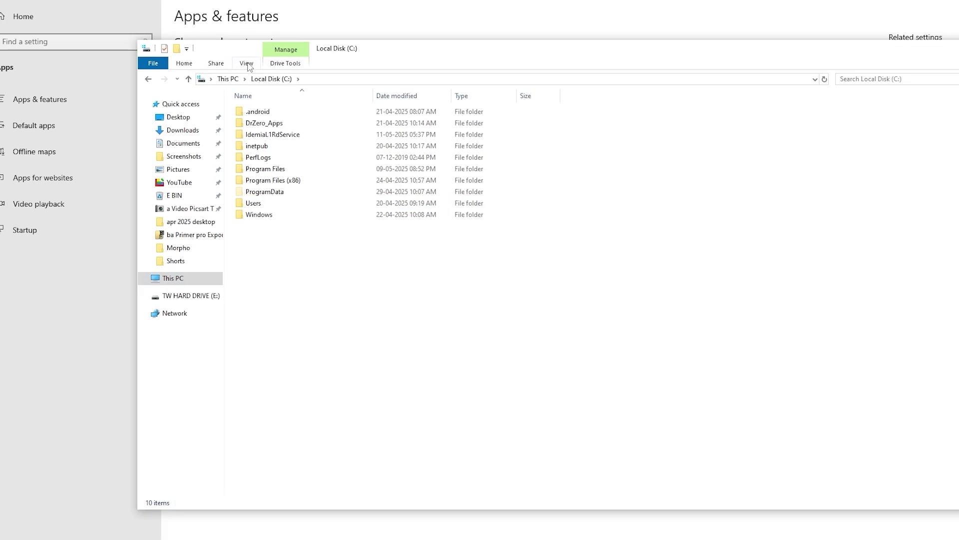
{"action": "left_click", "coordinate": [247, 64]}
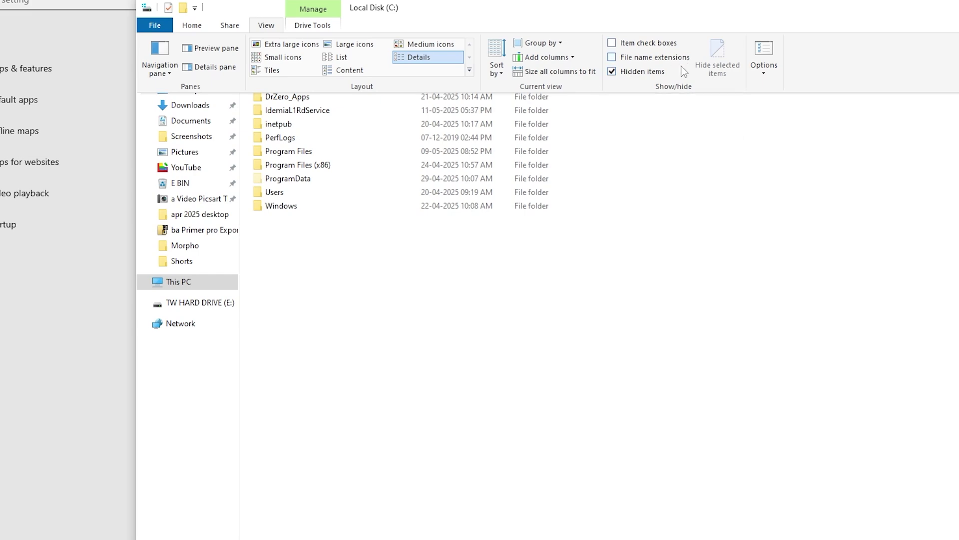
{"action": "left_click", "coordinate": [306, 238]}
Permanently delete the IdemiaL1RdService and MSOCache folders from the C: drive
{"action": "left_click", "coordinate": [293, 110]}
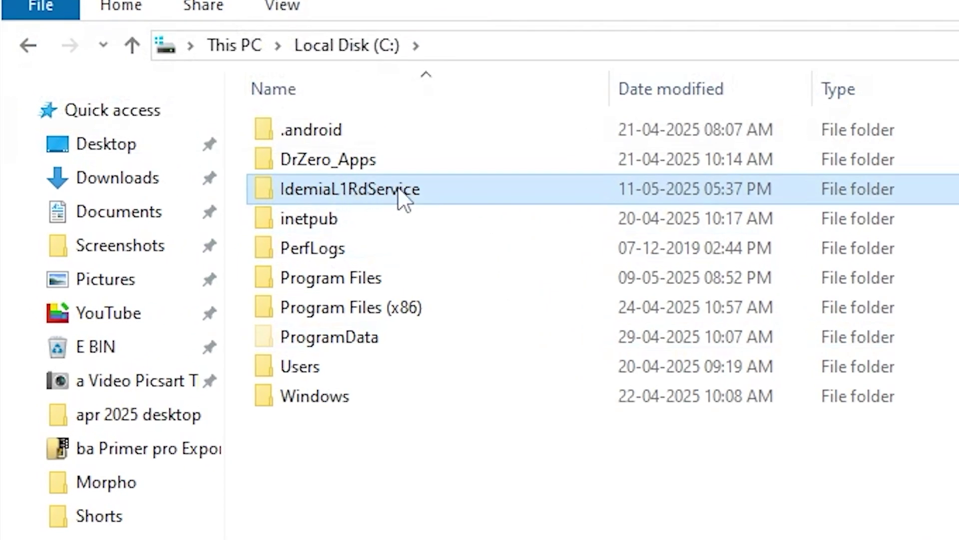
{"action": "mouse_move", "coordinate": [359, 175]}
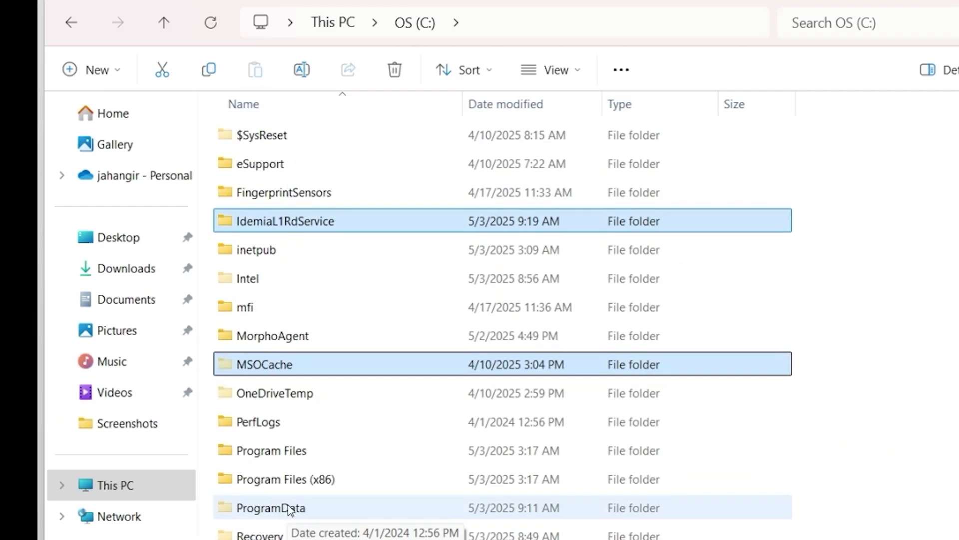
{"action": "key", "text": "shift+Delete"}
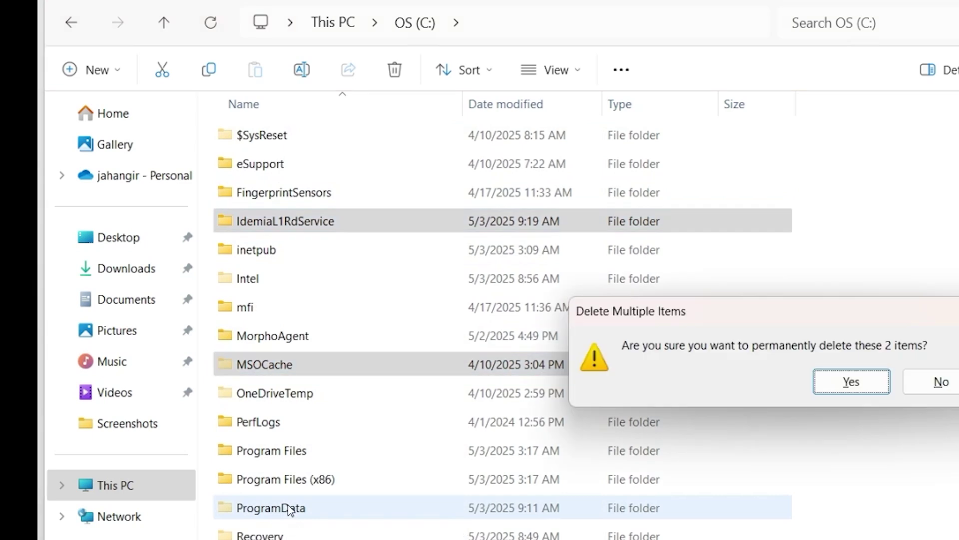
{"action": "key", "text": "Return"}
{"action": "left_click", "coordinate": [406, 318]}
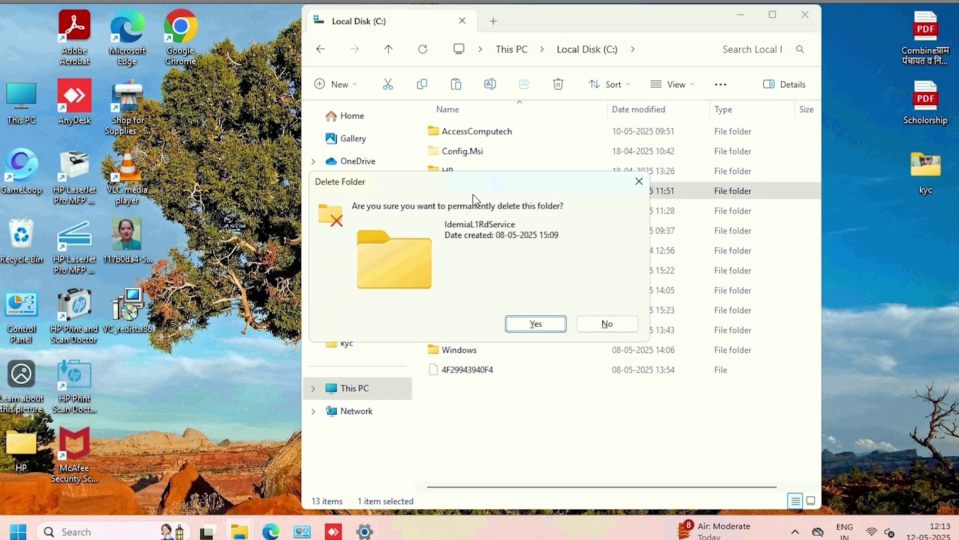
Try to permanently delete the IdemiaL1RdService folder from Local Disk (C:)
{"action": "key", "text": "Delete"}
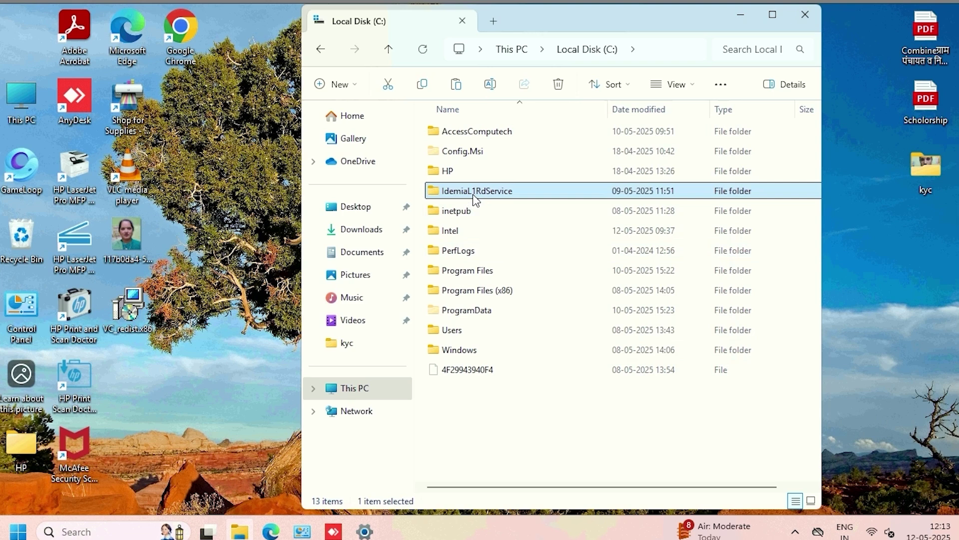
{"action": "key", "text": "shift+Delete"}
{"action": "key", "text": "Return"}
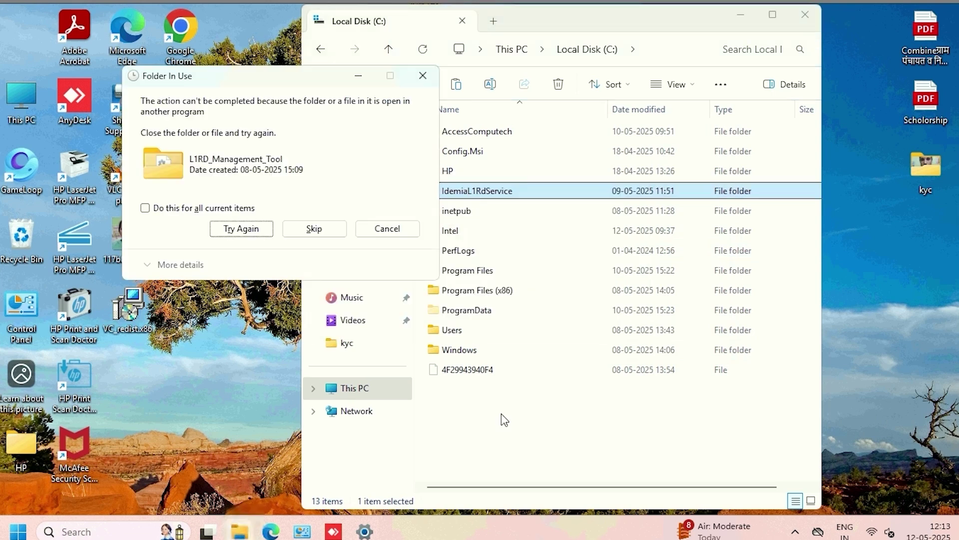
Open Task Manager with its detailed process list
{"action": "right_click", "coordinate": [537, 535]}
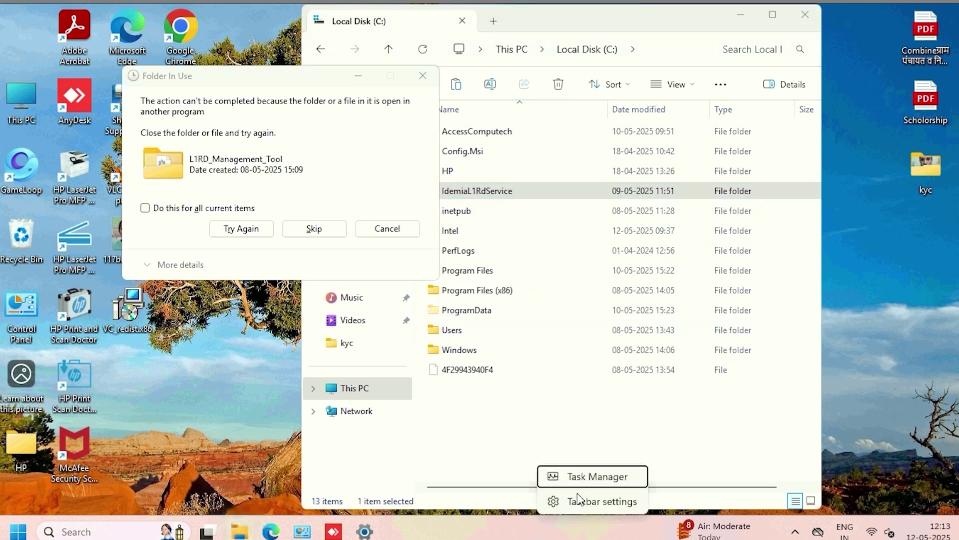
{"action": "left_click", "coordinate": [561, 477]}
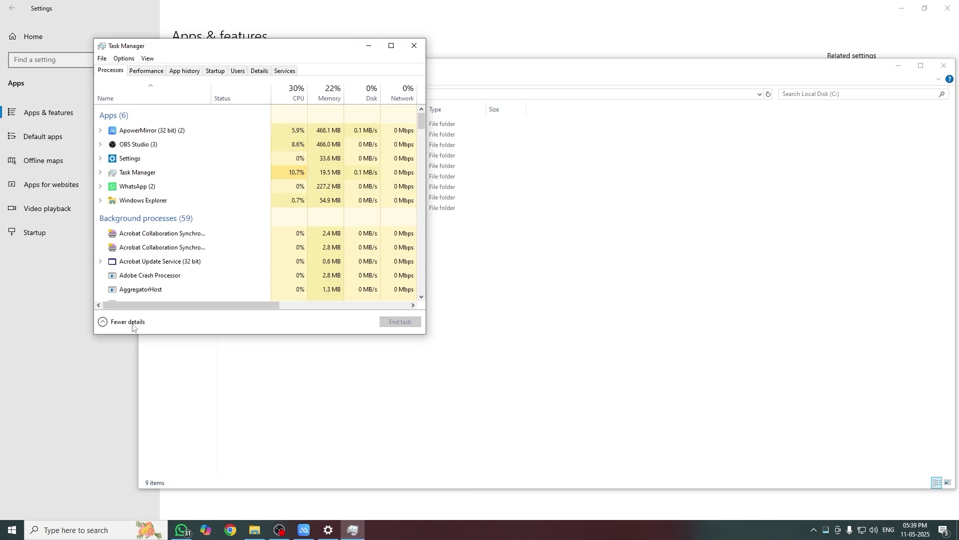
{"action": "left_click", "coordinate": [132, 323]}
{"action": "left_click", "coordinate": [127, 207]}
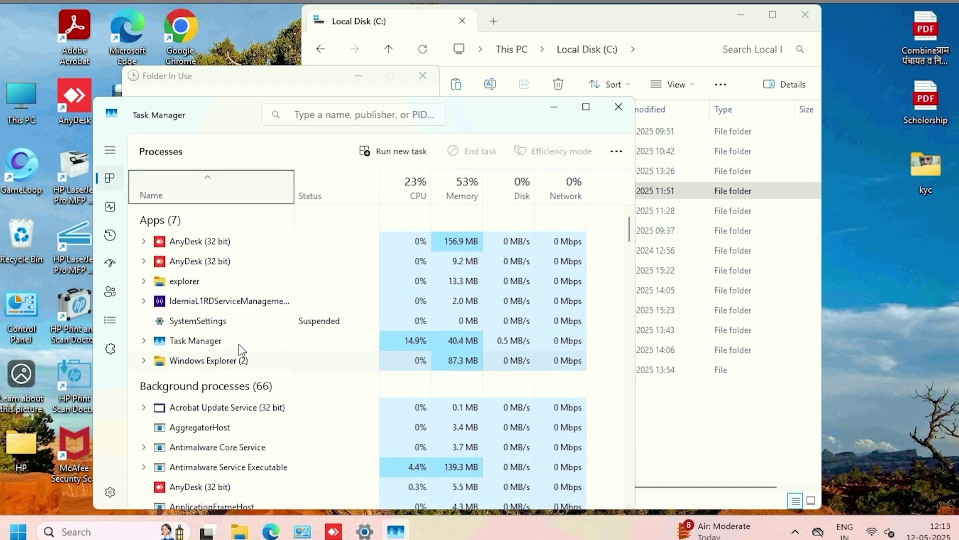
End the Microsoft Edge background process and retry the deletion of the folder in use
{"action": "scroll", "coordinate": [240, 345], "scroll_direction": "down", "scroll_amount": 1}
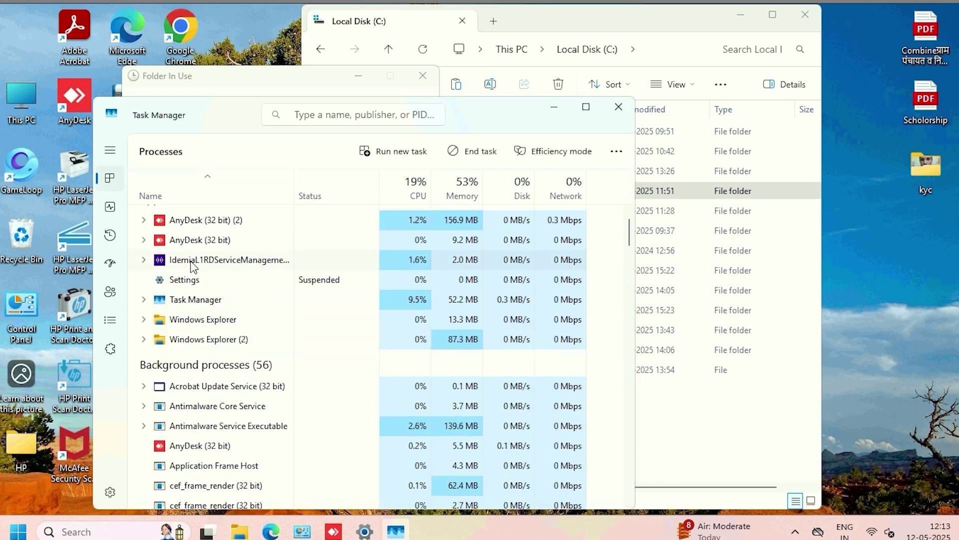
{"action": "scroll", "coordinate": [226, 352], "scroll_direction": "down", "scroll_amount": 3}
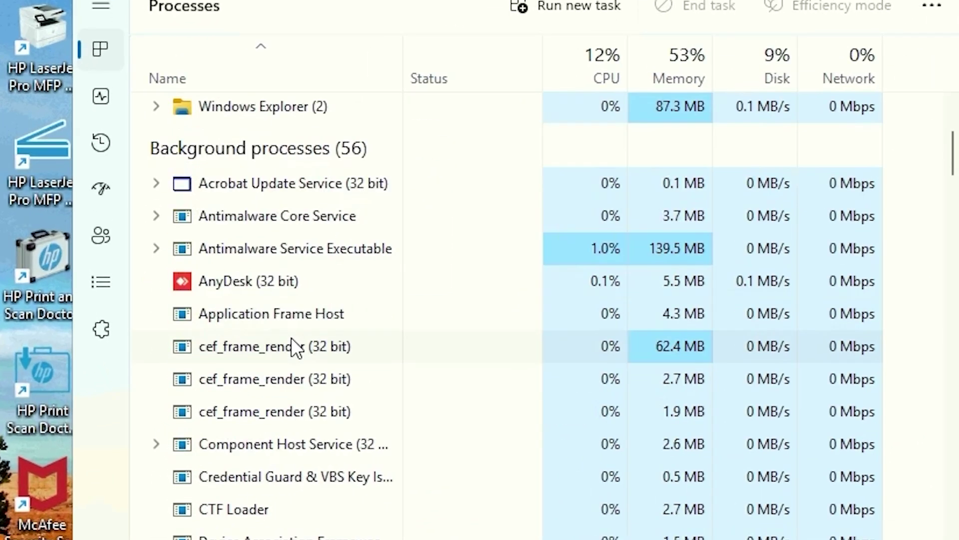
{"action": "scroll", "coordinate": [292, 338], "scroll_direction": "down", "scroll_amount": 10}
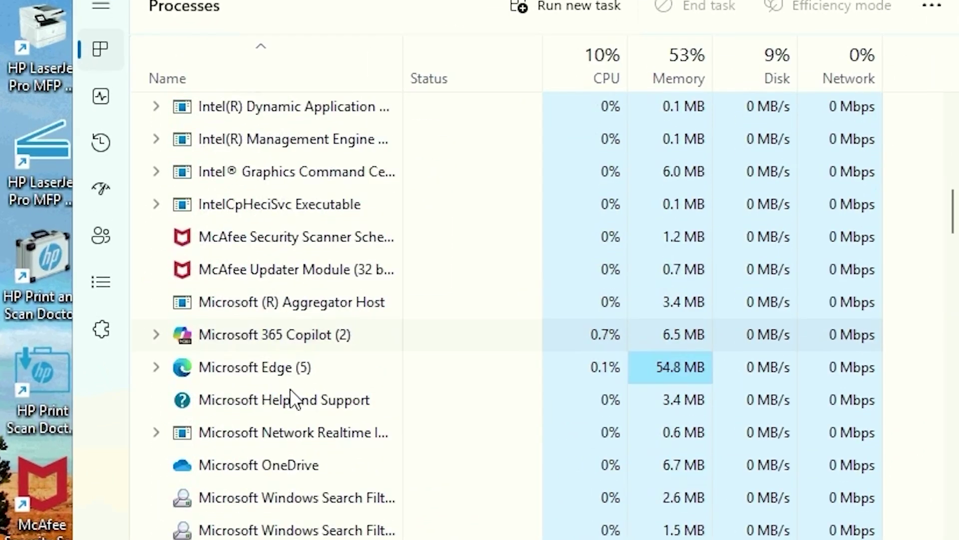
{"action": "scroll", "coordinate": [287, 385], "scroll_direction": "down", "scroll_amount": 1}
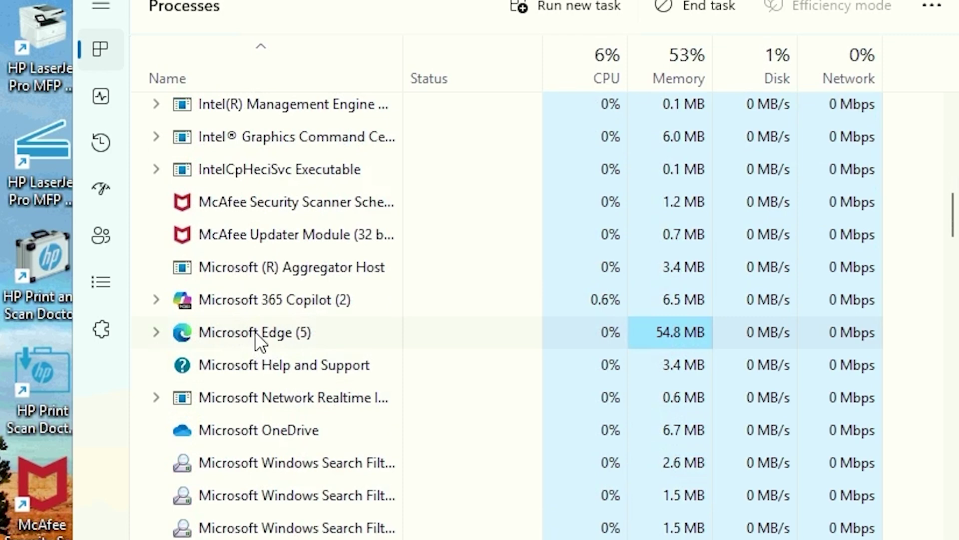
{"action": "right_click", "coordinate": [422, 350]}
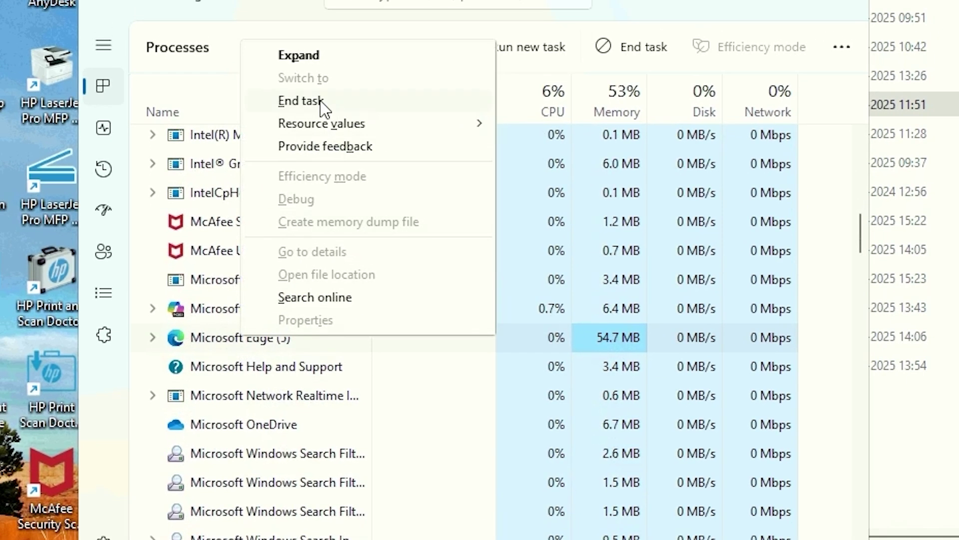
{"action": "left_click", "coordinate": [320, 101]}
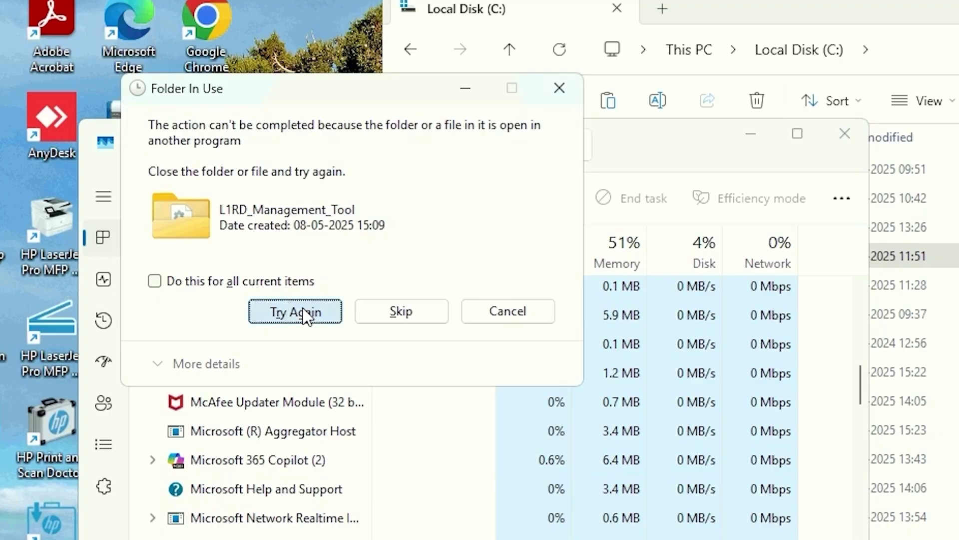
{"action": "left_click", "coordinate": [310, 164]}
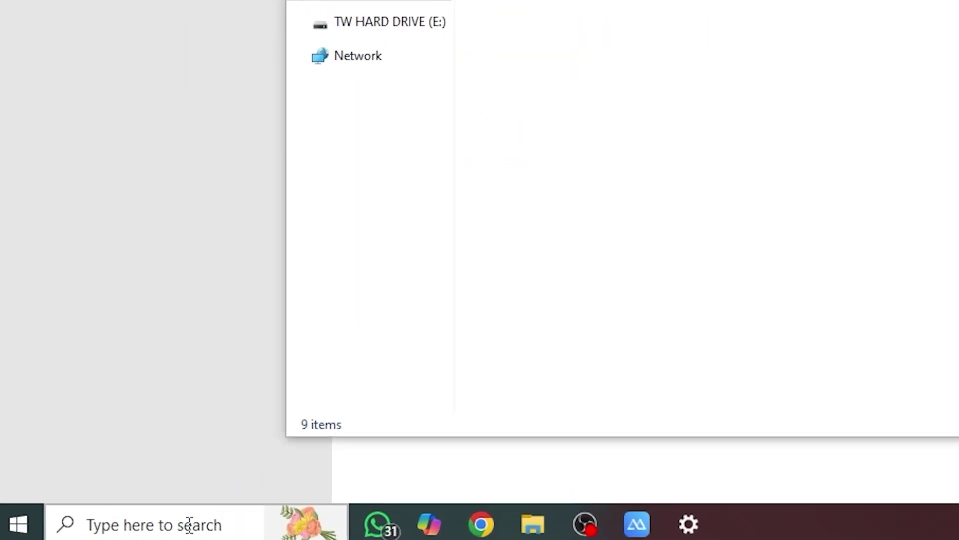
Search Windows for %temp% and open the temporary files folder
{"action": "left_click", "coordinate": [189, 524]}
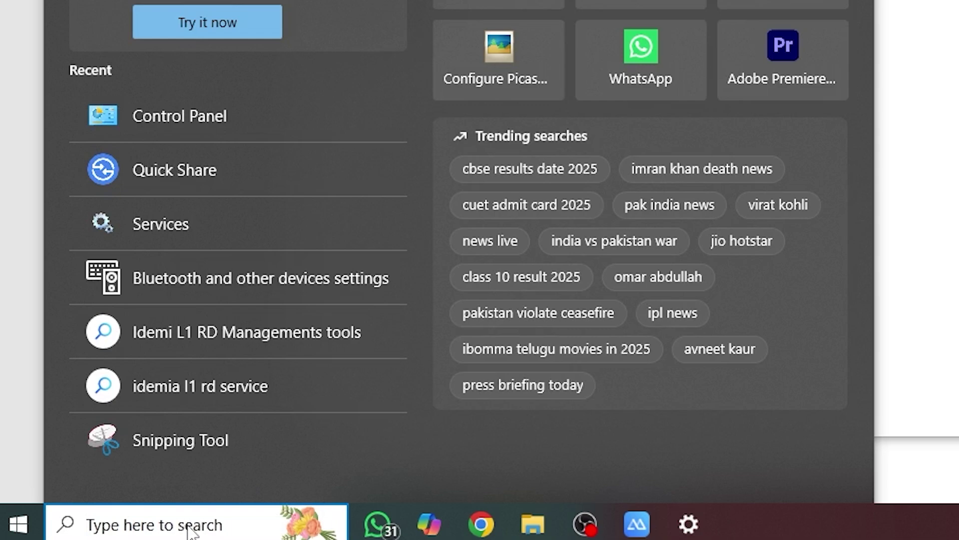
{"action": "type", "text": "%temp"}
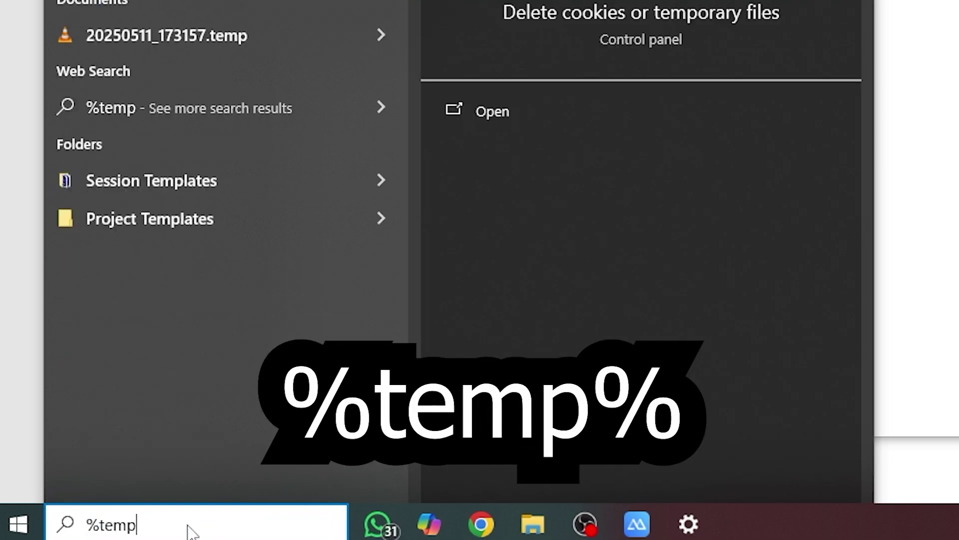
{"action": "type", "text": "%"}
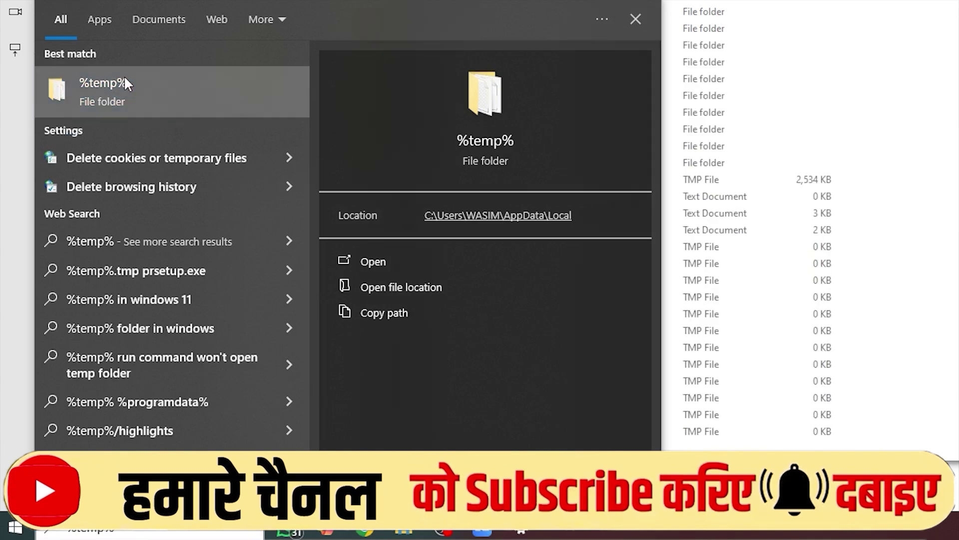
{"action": "left_click", "coordinate": [125, 80]}
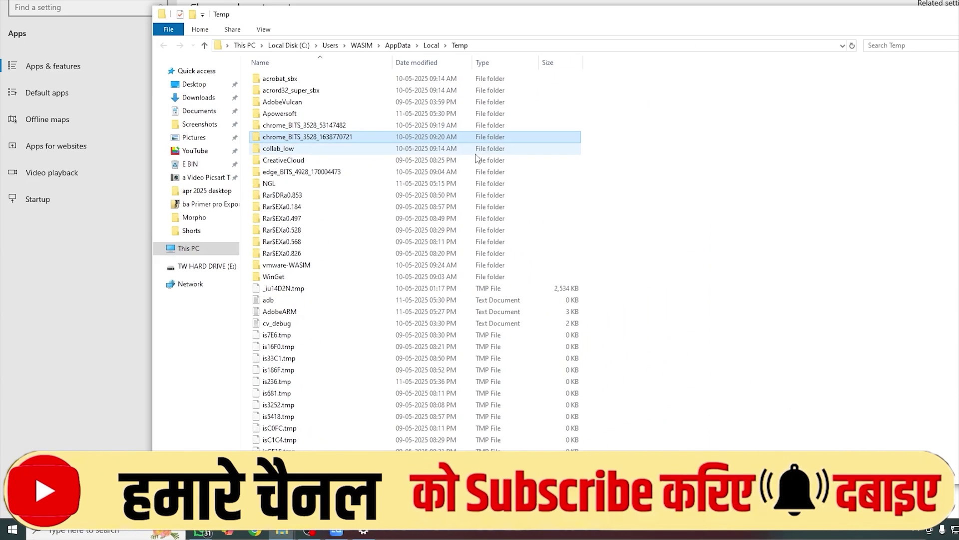
Delete all files and folders in the Temp folder, skipping every item that is in use
{"action": "key", "text": "ctrl+a"}
{"action": "right_click", "coordinate": [310, 81]}
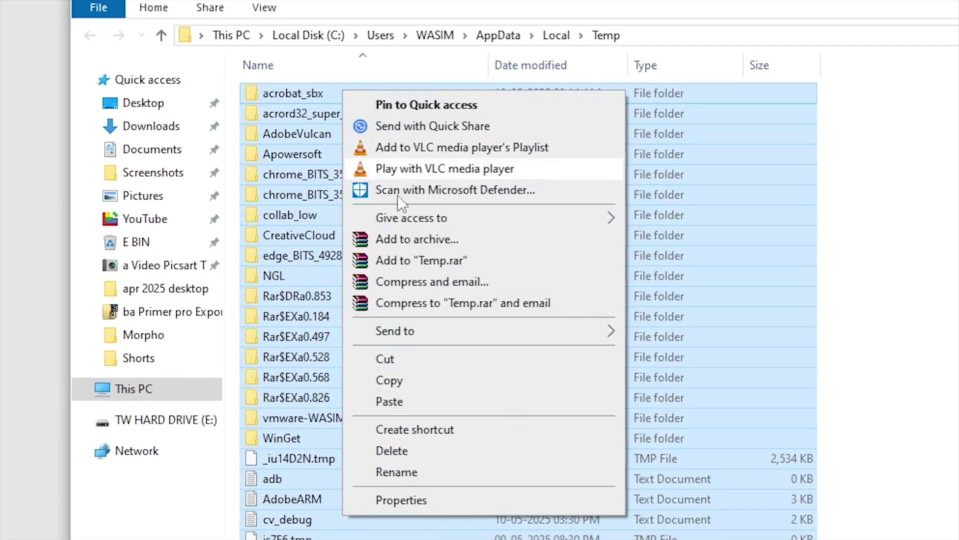
{"action": "left_click", "coordinate": [343, 282]}
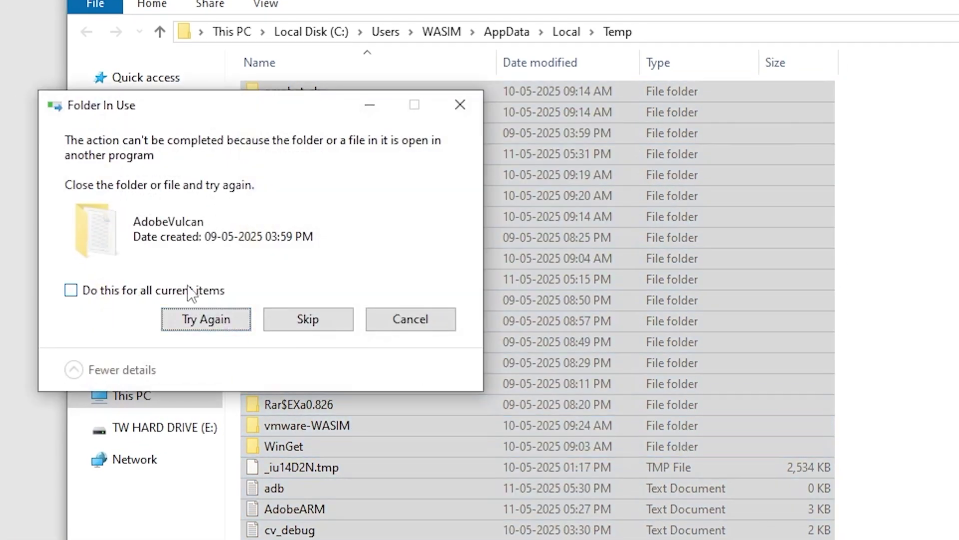
{"action": "left_click", "coordinate": [191, 291]}
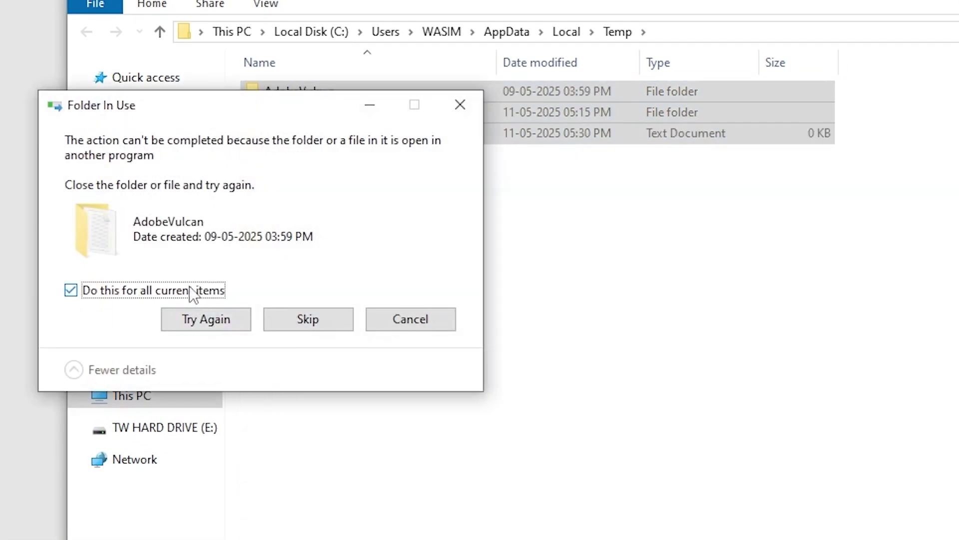
{"action": "left_click", "coordinate": [316, 319]}
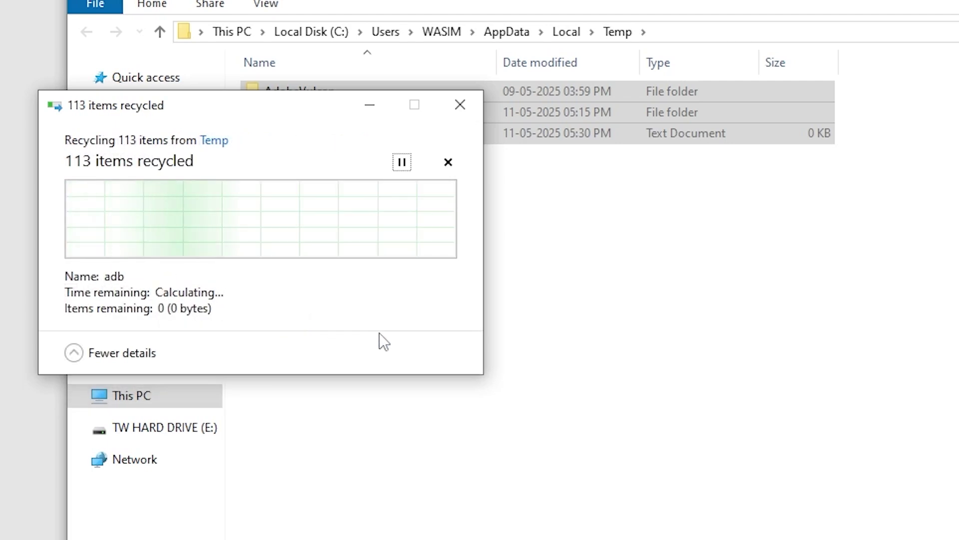
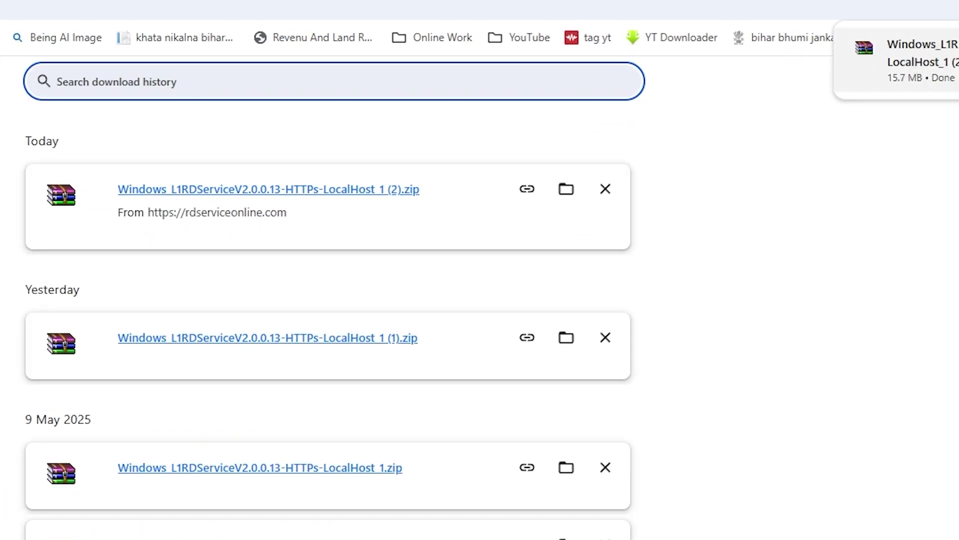
Search the web for "win rar" in a new browser tab and open the official WinRAR site
{"action": "key", "text": "ctrl+t"}
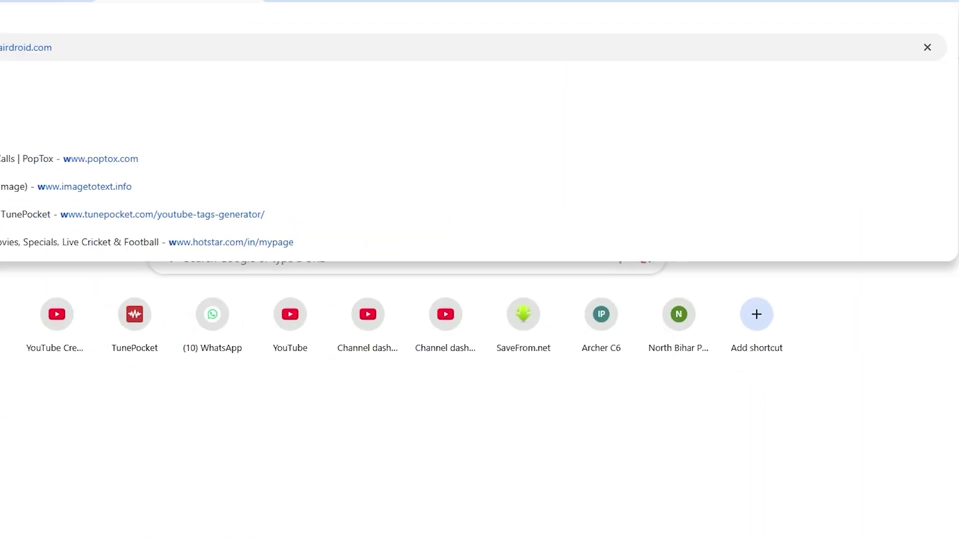
{"action": "type", "text": "win ra"}
{"action": "key", "text": "Return"}
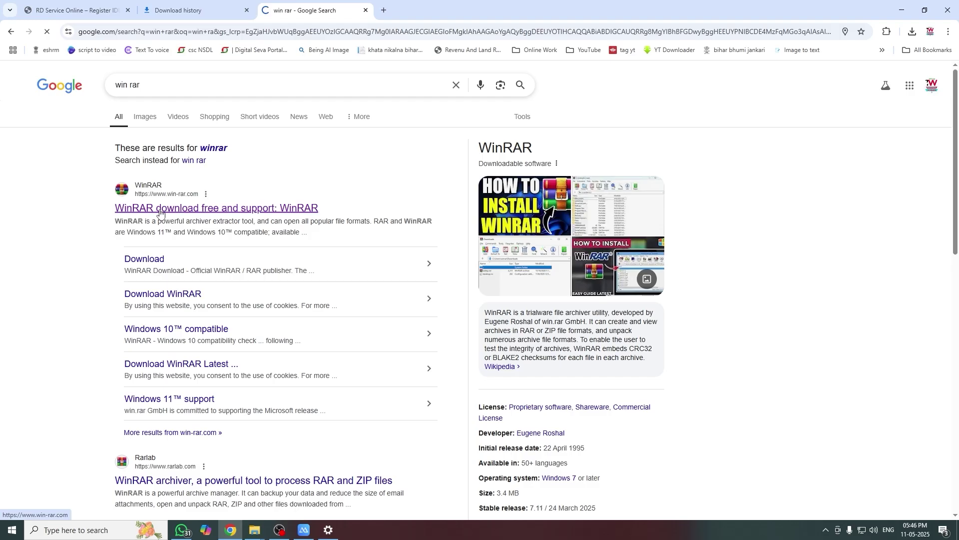
{"action": "left_click", "coordinate": [161, 209]}
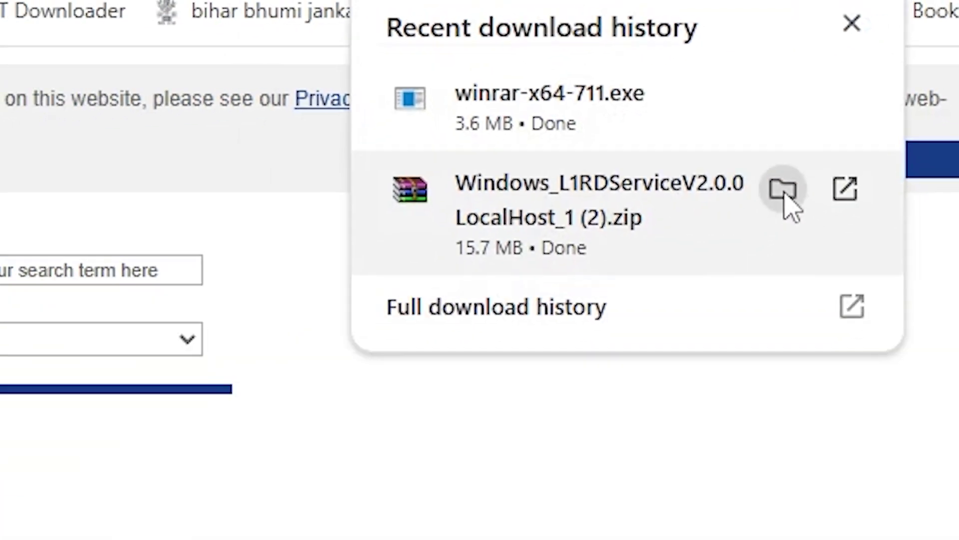
Show the downloaded Windows_L1RDService zip in its folder and extract it into a folder of the same name
{"action": "left_click", "coordinate": [740, 225]}
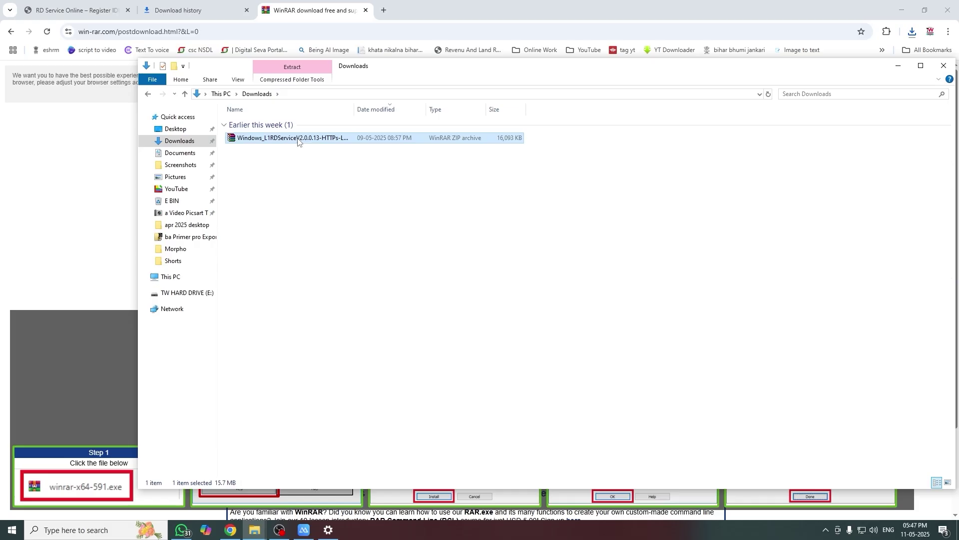
{"action": "right_click", "coordinate": [298, 140]}
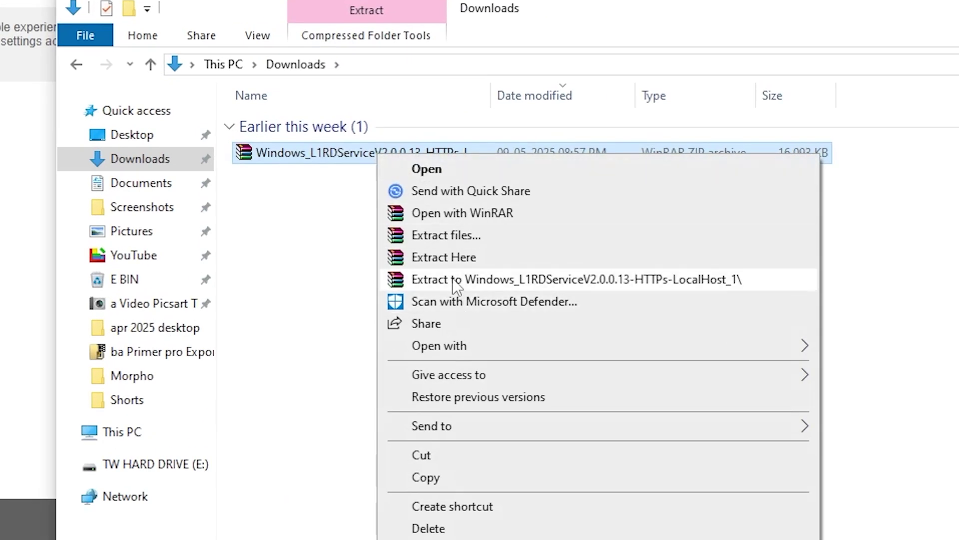
{"action": "left_click", "coordinate": [337, 191]}
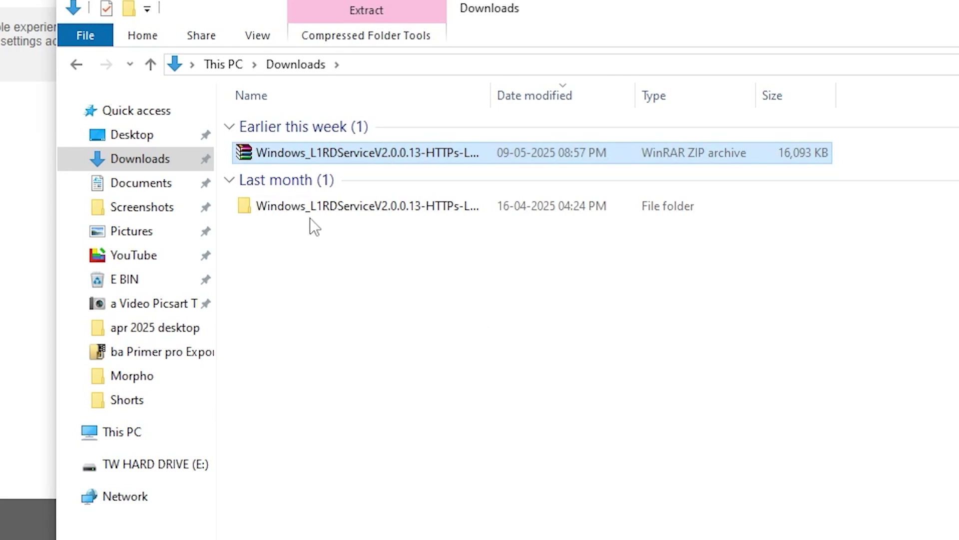
Open the Setup folder inside the extracted Windows_L1RDServiceV2.0.0.13-HTTPs-LocalHost folder
{"action": "left_click", "coordinate": [311, 209]}
{"action": "double_click", "coordinate": [311, 209]}
{"action": "double_click", "coordinate": [279, 125]}
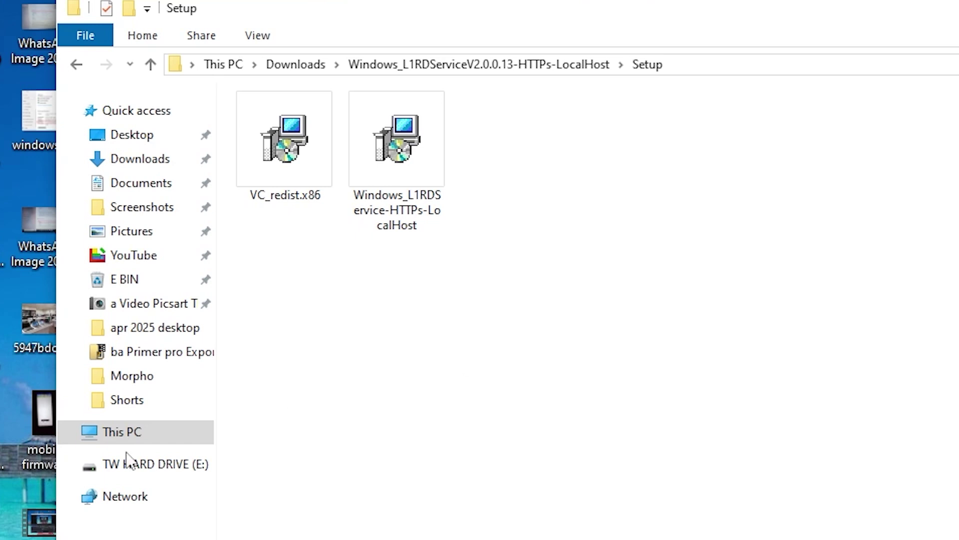
Run the VC_redist.x86 installer as administrator and cancel its Modify Setup
{"action": "left_click", "coordinate": [293, 168]}
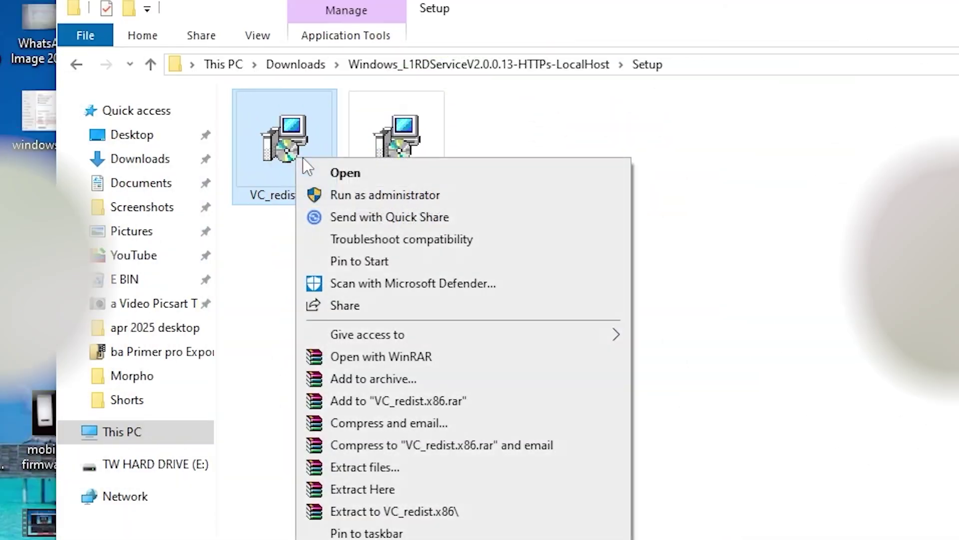
{"action": "left_click", "coordinate": [339, 195]}
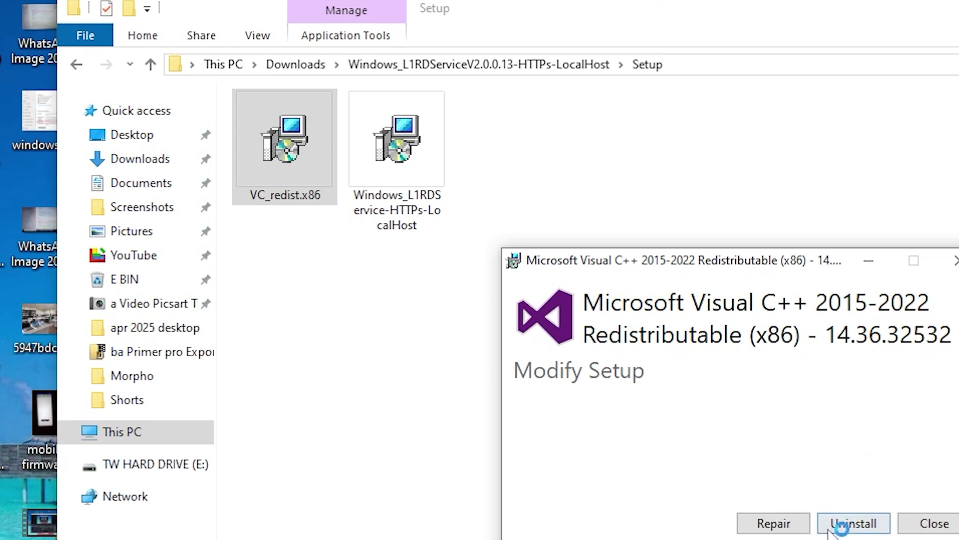
{"action": "left_click", "coordinate": [951, 528]}
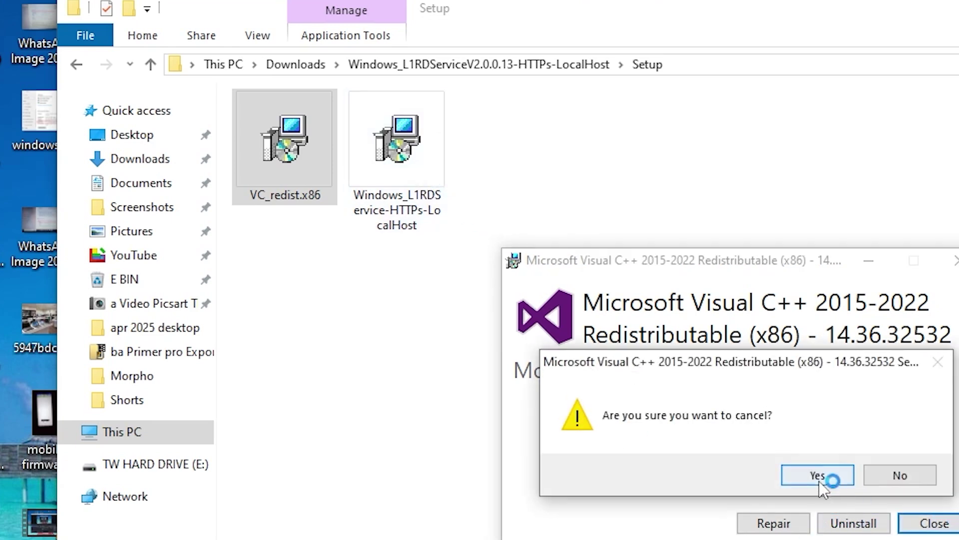
{"action": "left_click", "coordinate": [819, 477]}
Run the Windows_L1RDService-HTTPs-LocalHost installer as administrator, allow it past SmartScreen, and bring up the Idemia L1RD Management Tool
{"action": "left_click", "coordinate": [408, 140]}
{"action": "right_click", "coordinate": [406, 135]}
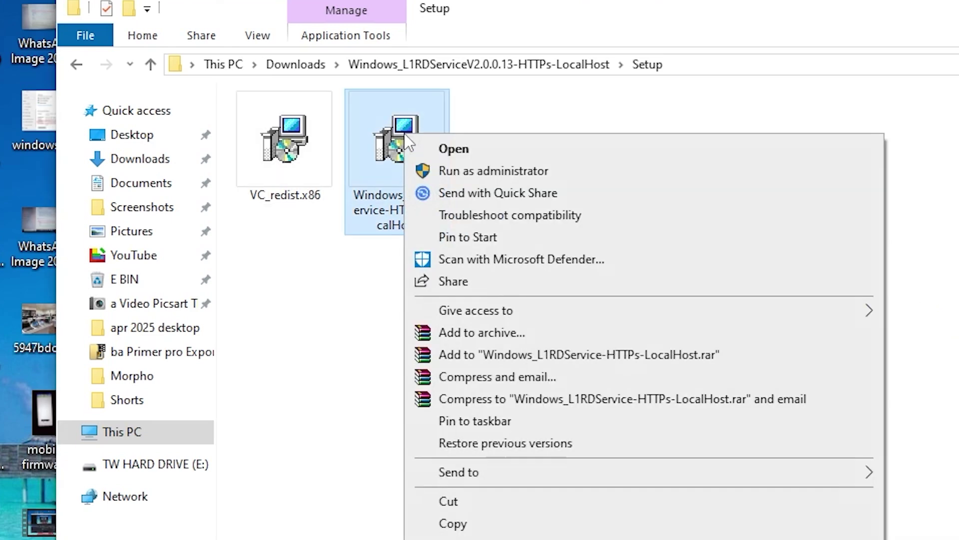
{"action": "left_click", "coordinate": [433, 169]}
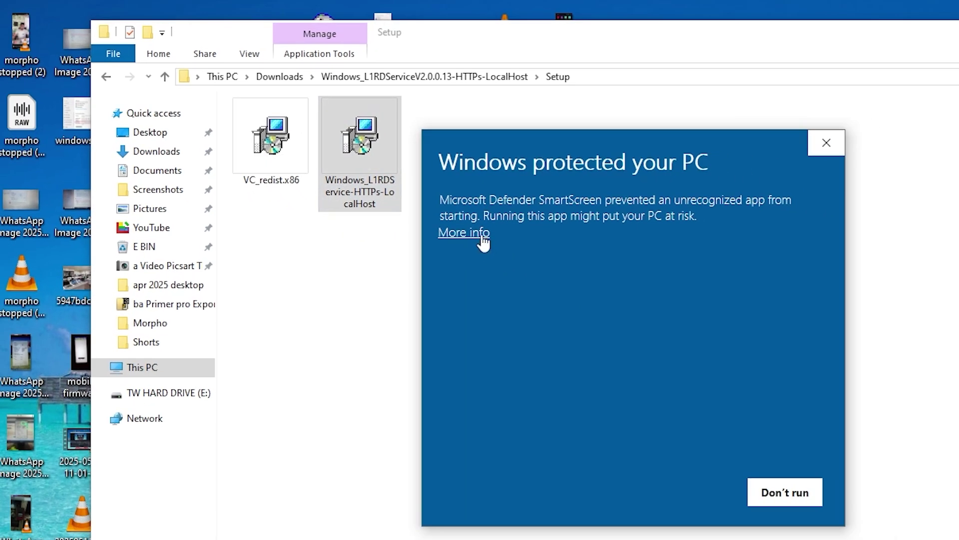
{"action": "left_click", "coordinate": [542, 261]}
{"action": "left_click", "coordinate": [687, 492]}
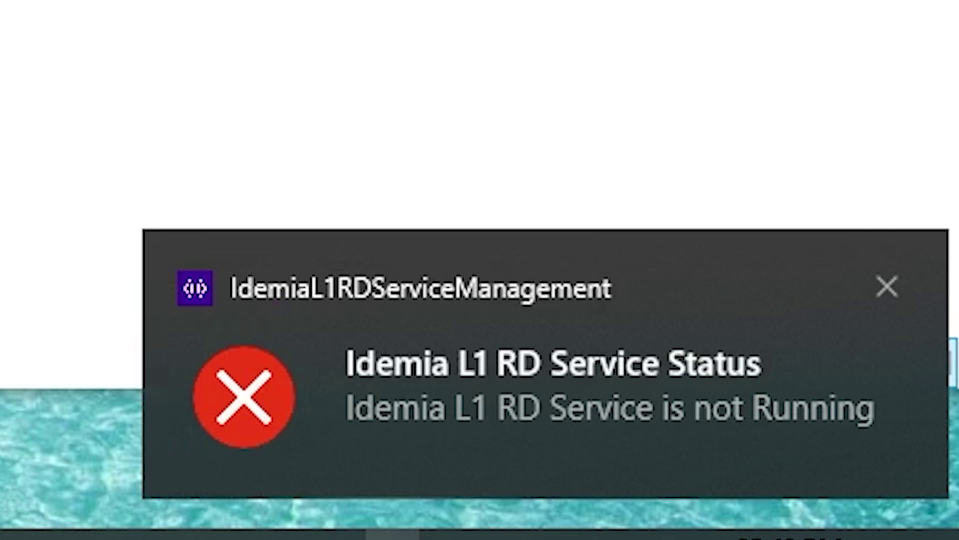
{"action": "left_click", "coordinate": [393, 535]}
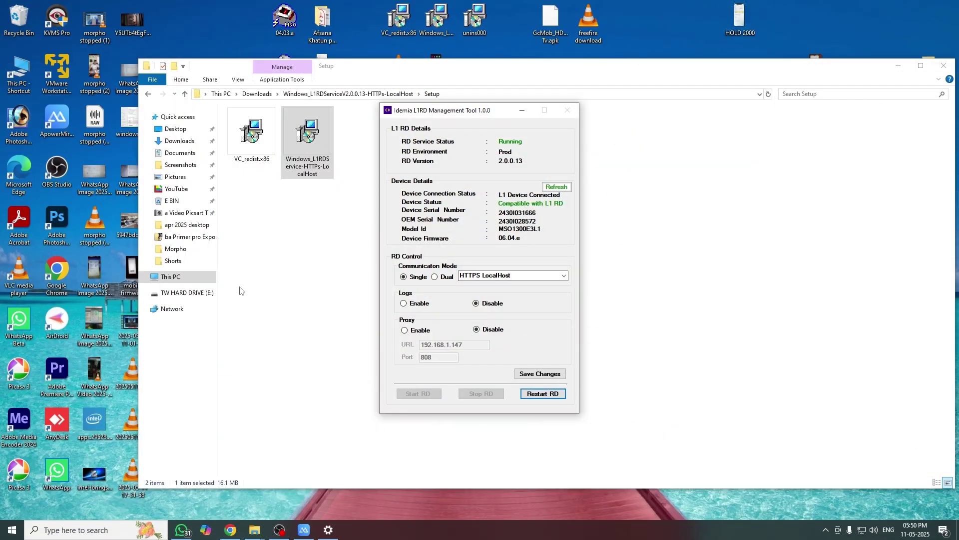
Open the IdemiaL1RdService folder on Local Disk (C:) from This PC
{"action": "double_click", "coordinate": [19, 74]}
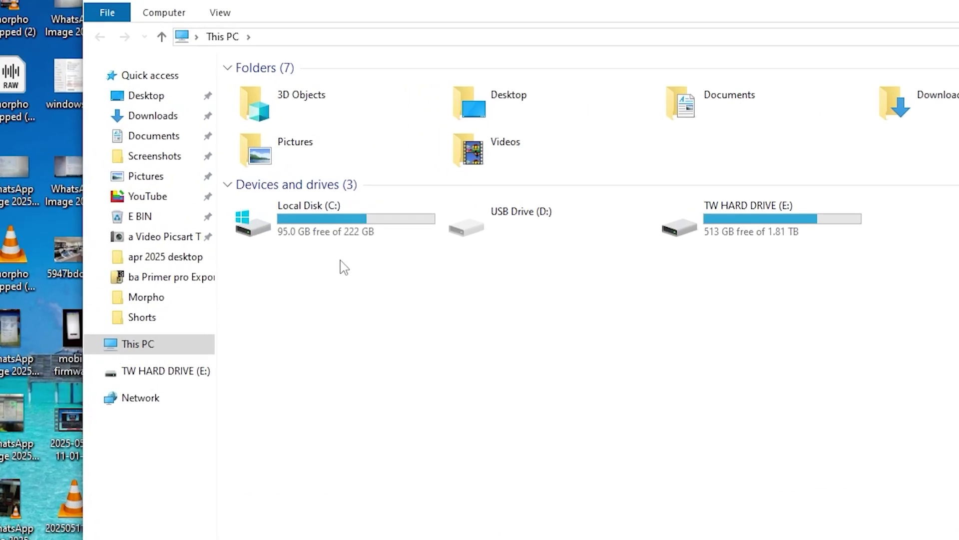
{"action": "double_click", "coordinate": [342, 225]}
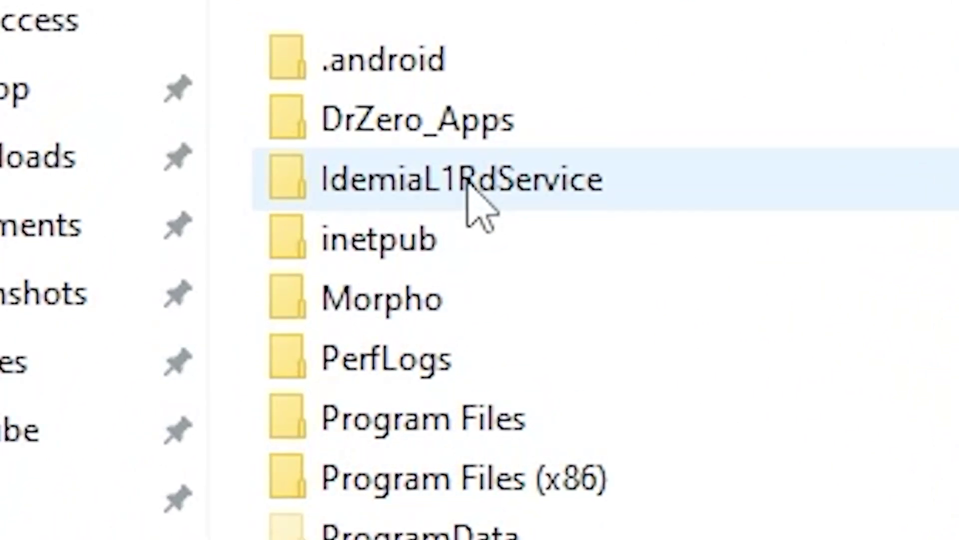
{"action": "double_click", "coordinate": [470, 195]}
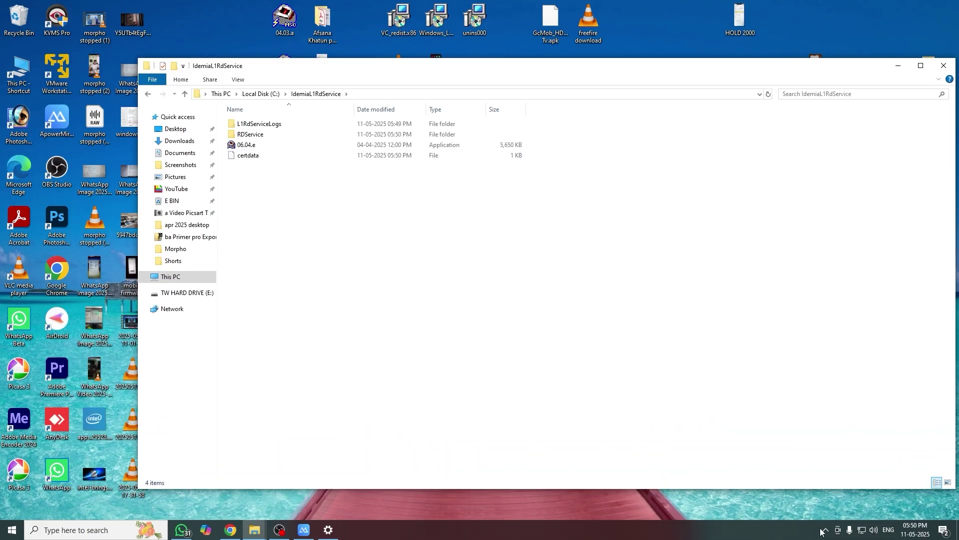
Check the service status and device firmware in the Idemia L1RD Management Tool, and minimize its window
{"action": "left_click", "coordinate": [797, 530]}
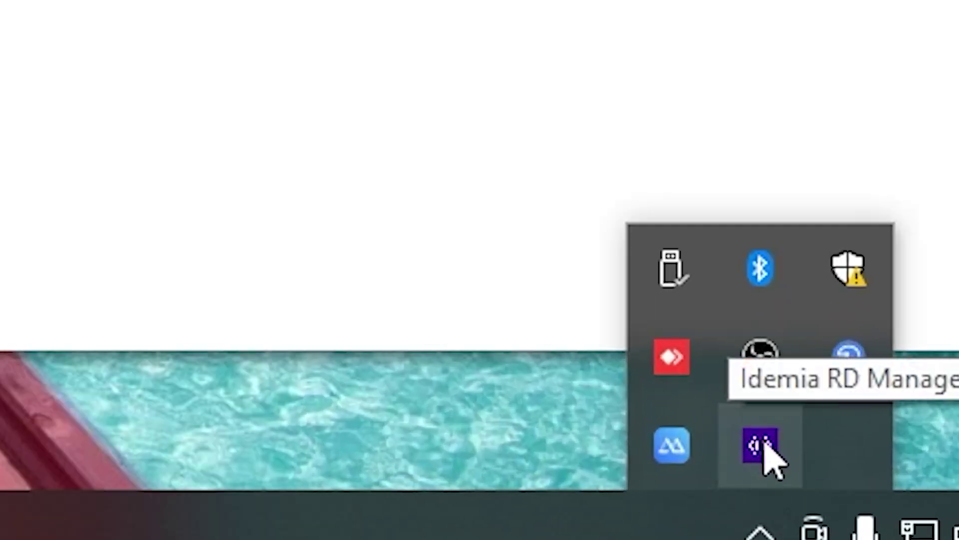
{"action": "left_click", "coordinate": [765, 443]}
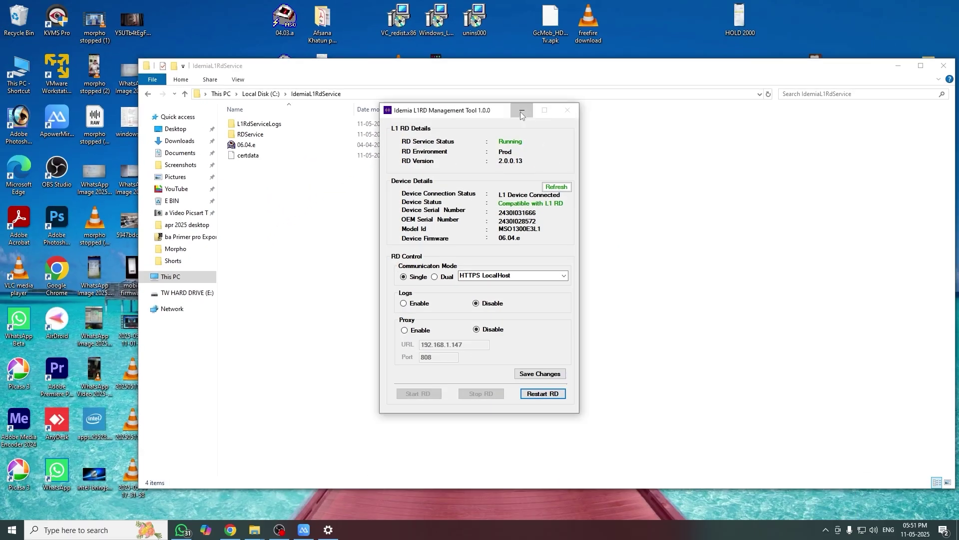
{"action": "left_click", "coordinate": [520, 112]}
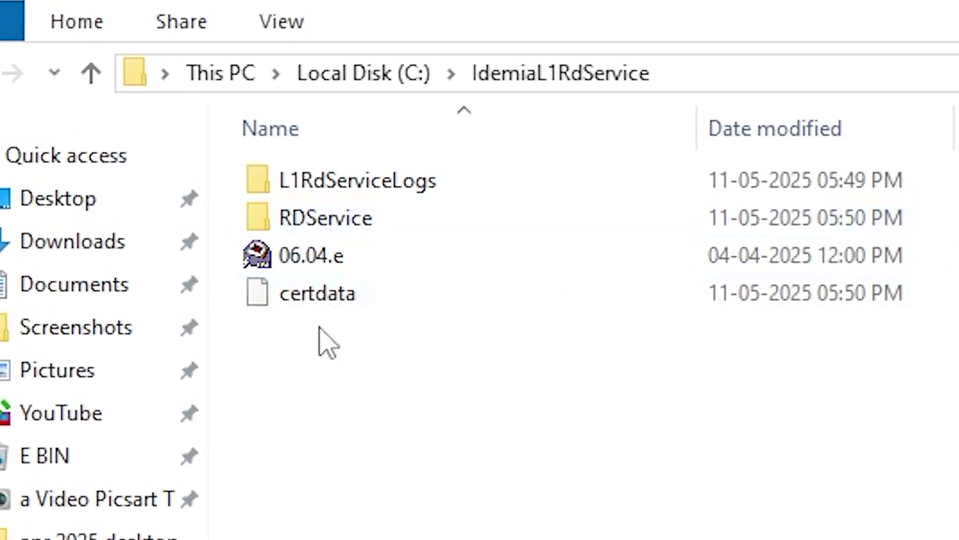
Select the 06.04.e application in the IdemiaL1RdService folder
{"action": "left_click", "coordinate": [325, 269]}
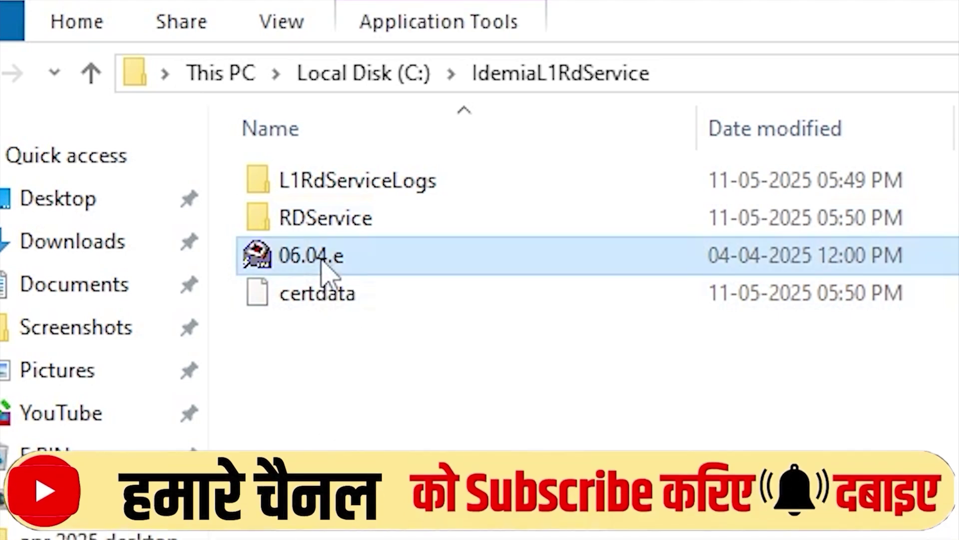